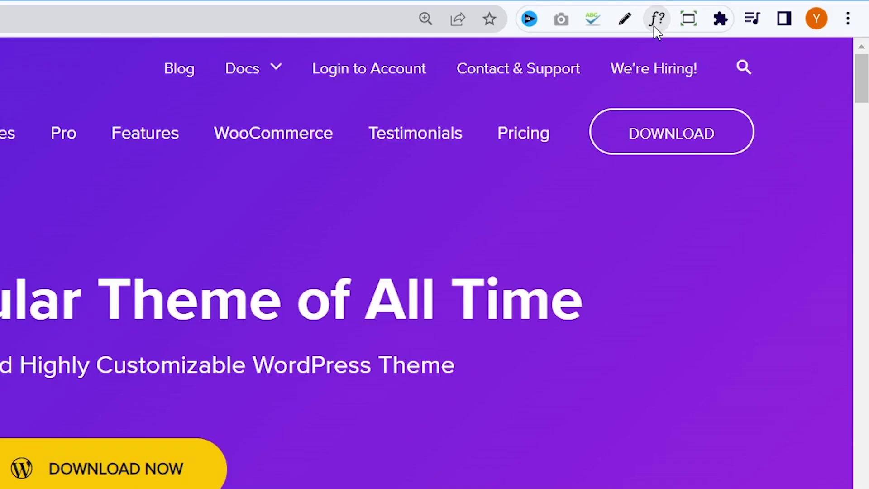
Activate the WhatFont font inspector from its toolbar icon on the Astra site
click(655, 20)
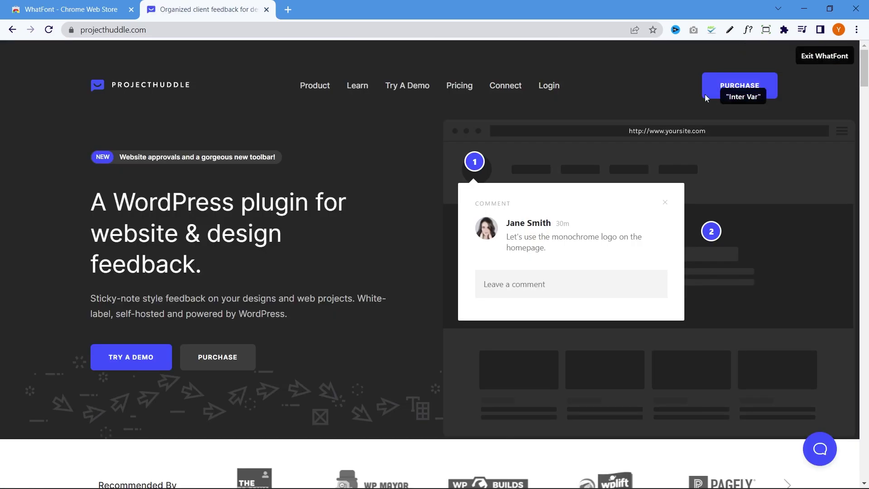
Inspect fonts of the Jane Smith name, NEW badge, YouTube channel text and Customize Channel label
click(525, 228)
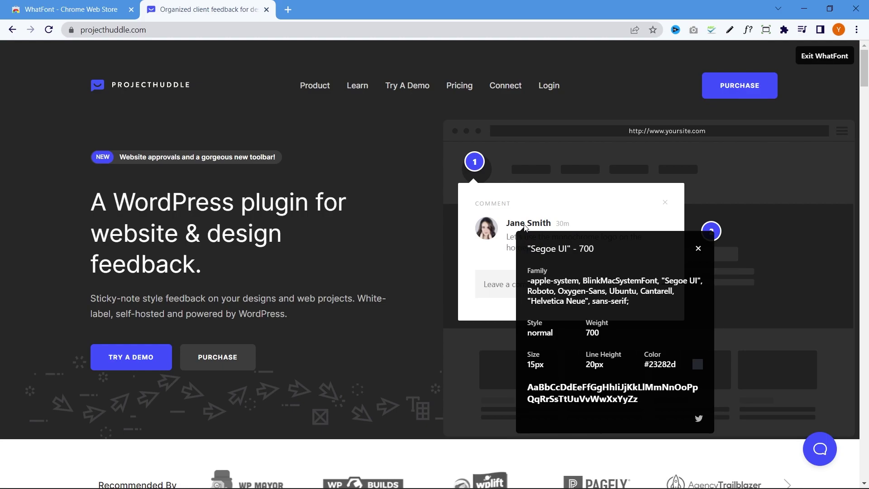
click(96, 159)
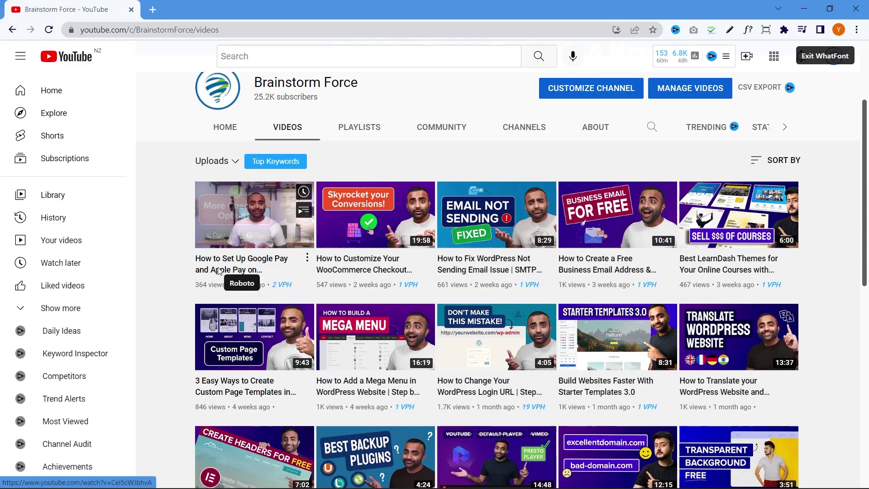
click(219, 267)
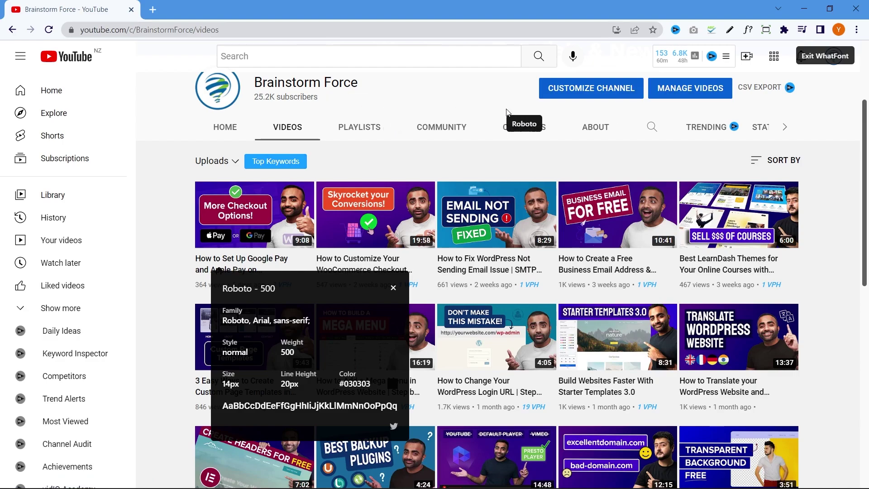
click(590, 90)
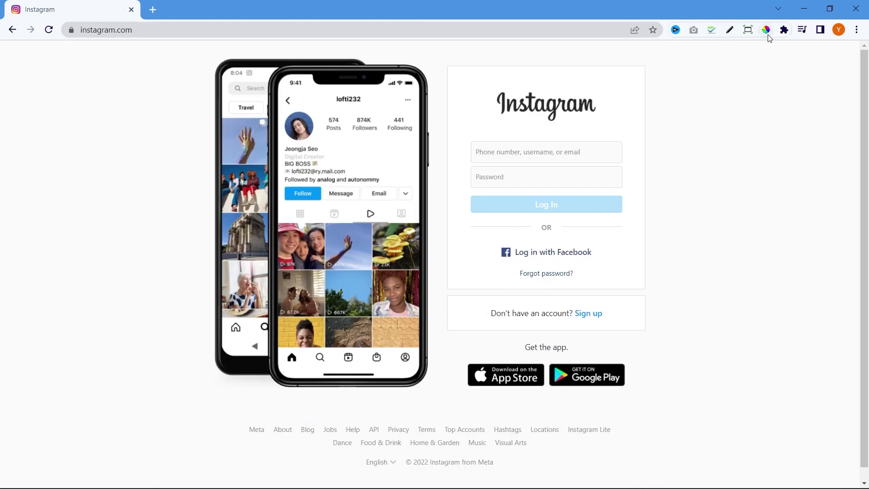
Use ColorPick Eyedropper on Instagram and Starter Templates, sampling the Free Download orange FFAB0F
click(766, 30)
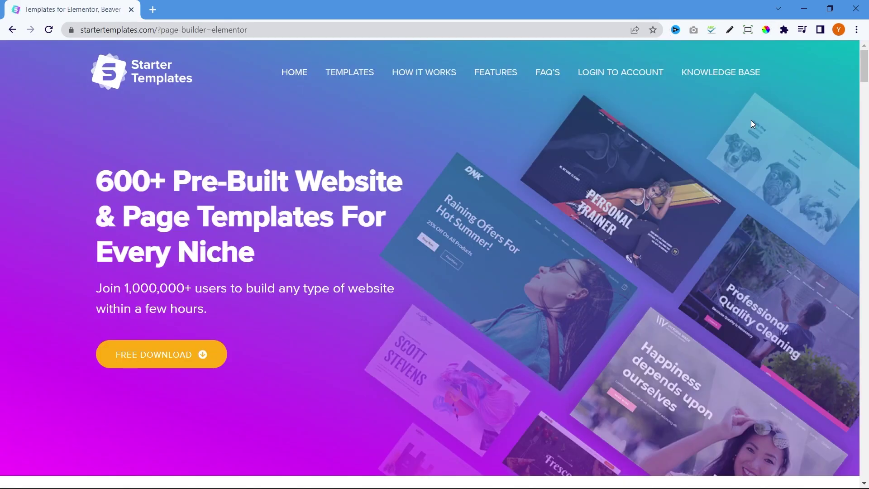
click(766, 31)
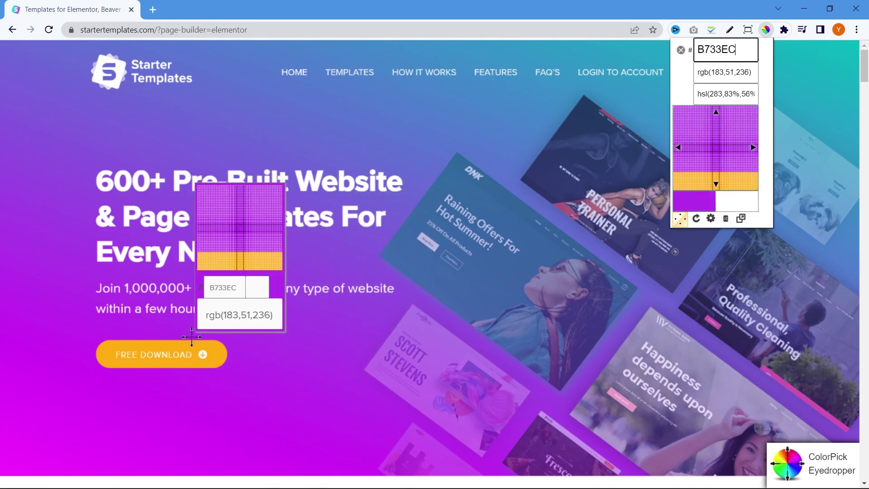
click(219, 354)
click(288, 398)
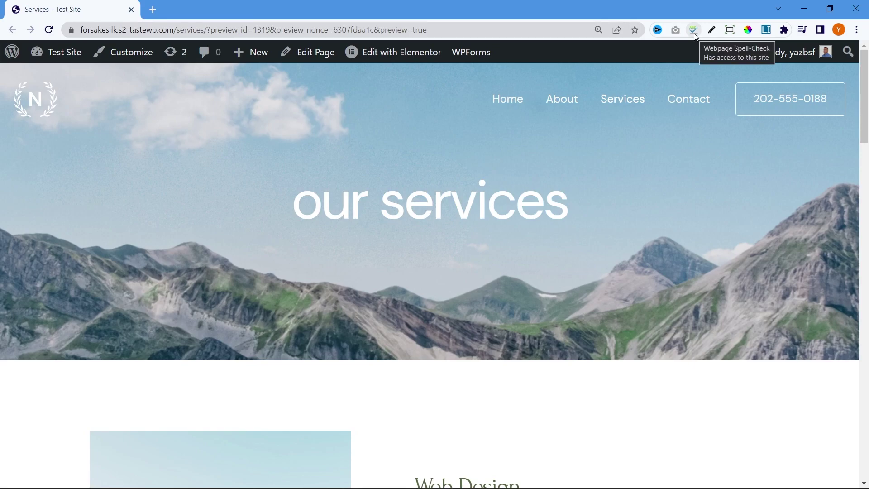
Spell-check the Services page and enable 'Always Spell Check on this website'
click(694, 31)
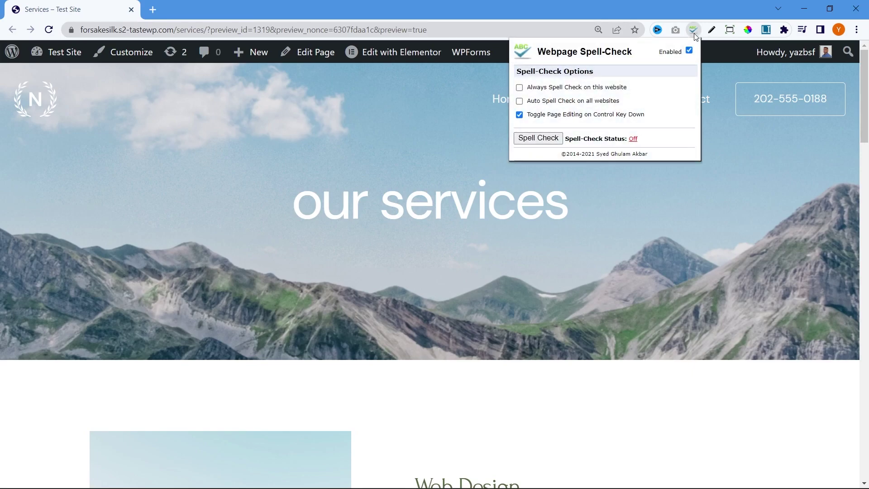
click(538, 139)
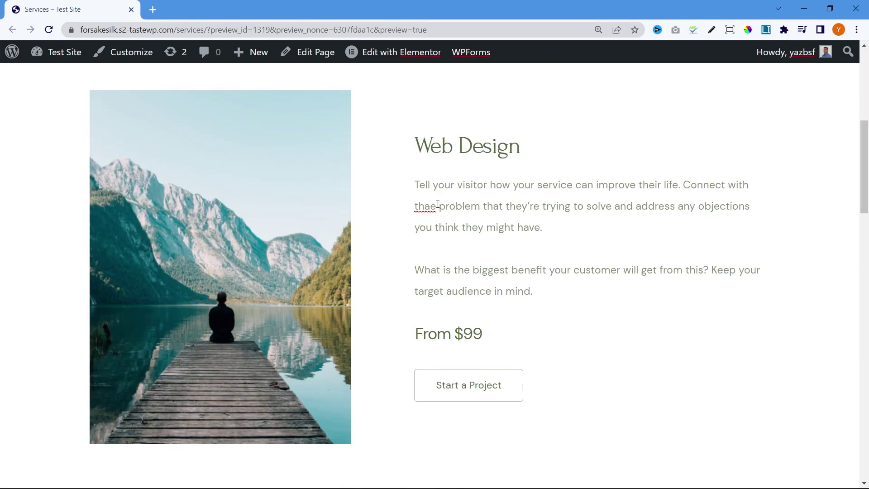
scroll(439, 272, down, 1)
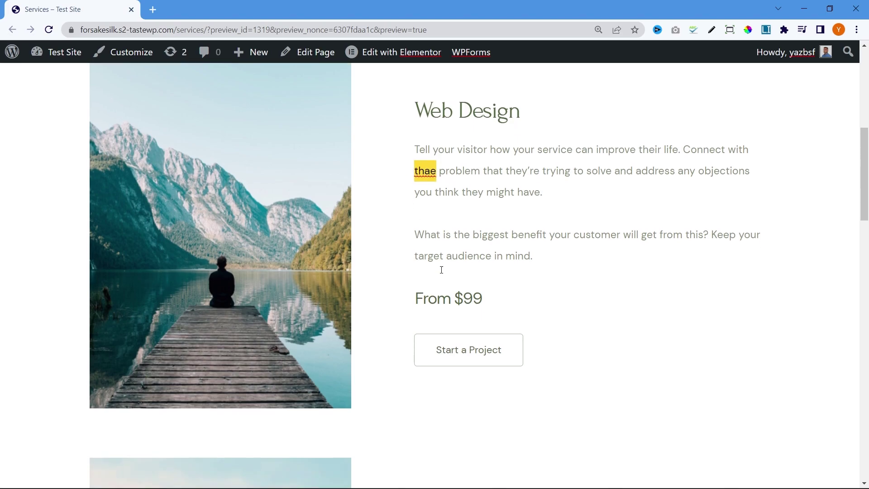
scroll(445, 264, down, 4)
scroll(446, 262, down, 2)
scroll(543, 181, up, 7)
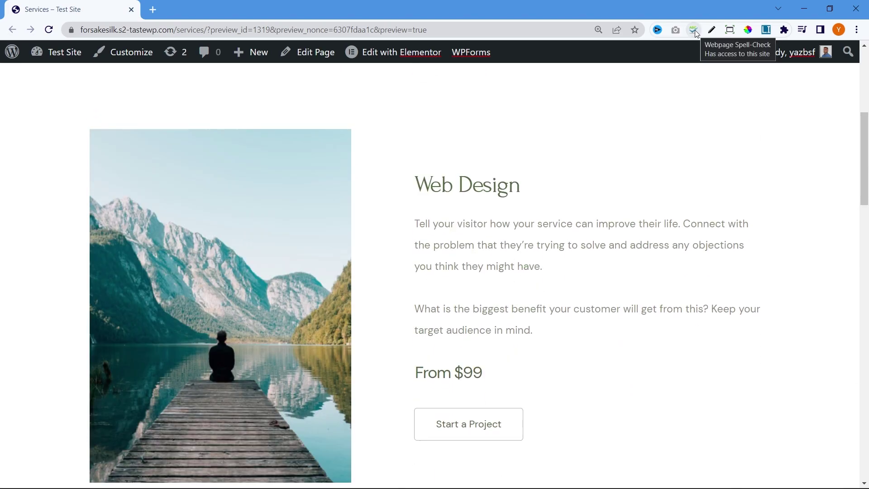
click(694, 30)
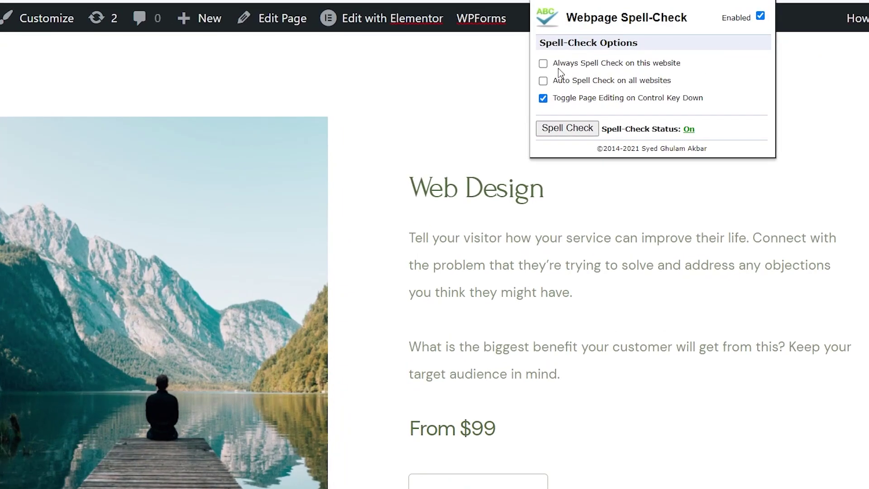
click(614, 66)
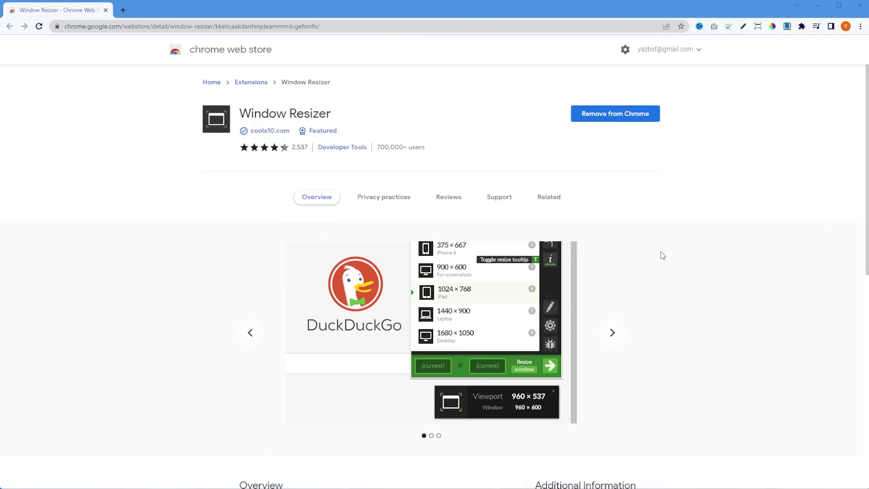
Try the Window Resizer presets 1440×900, 1024×768 and 1920×1250
click(700, 64)
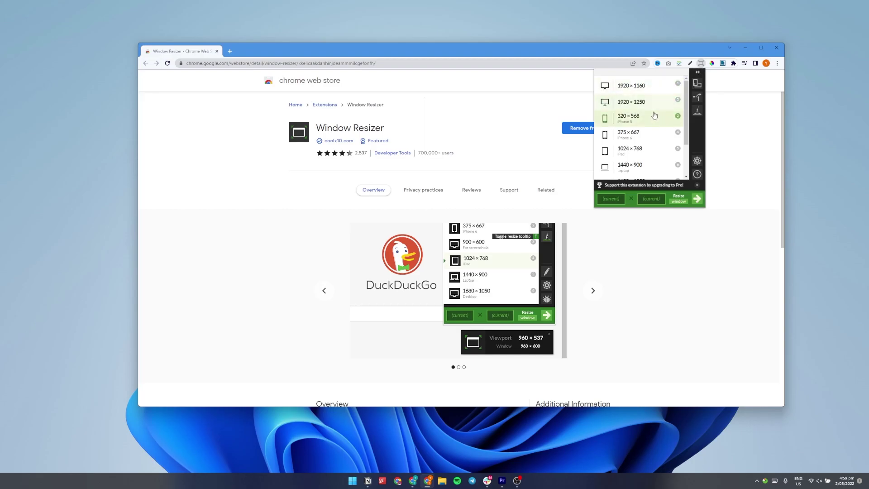
click(643, 169)
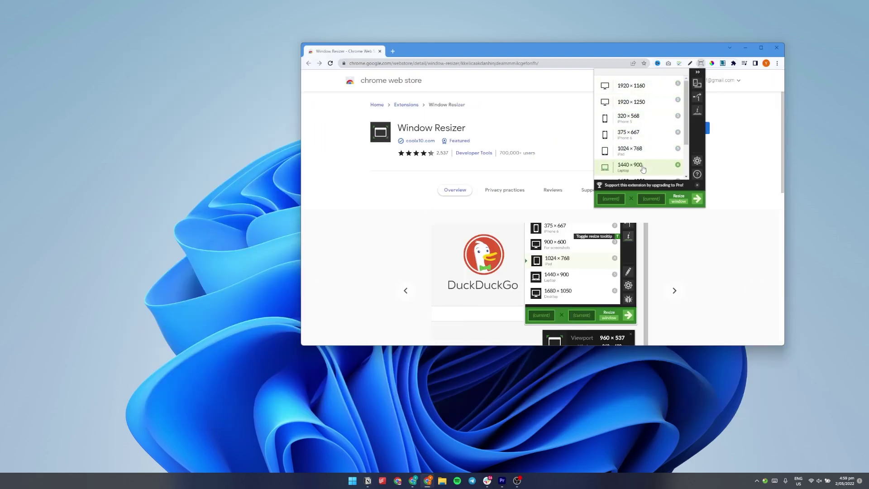
click(641, 150)
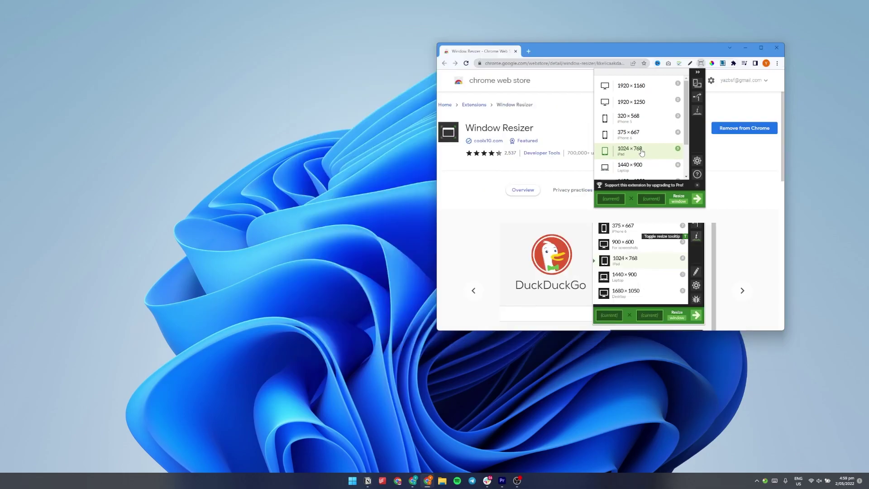
click(632, 105)
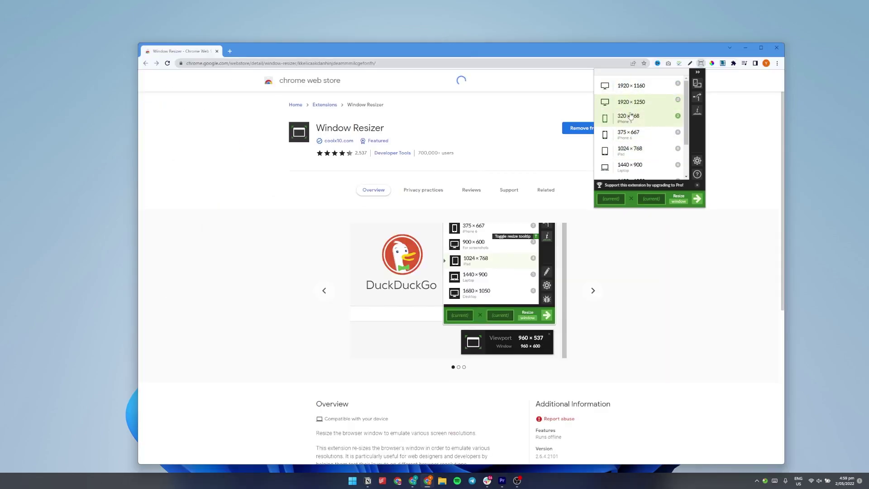
scroll(633, 123, down, 3)
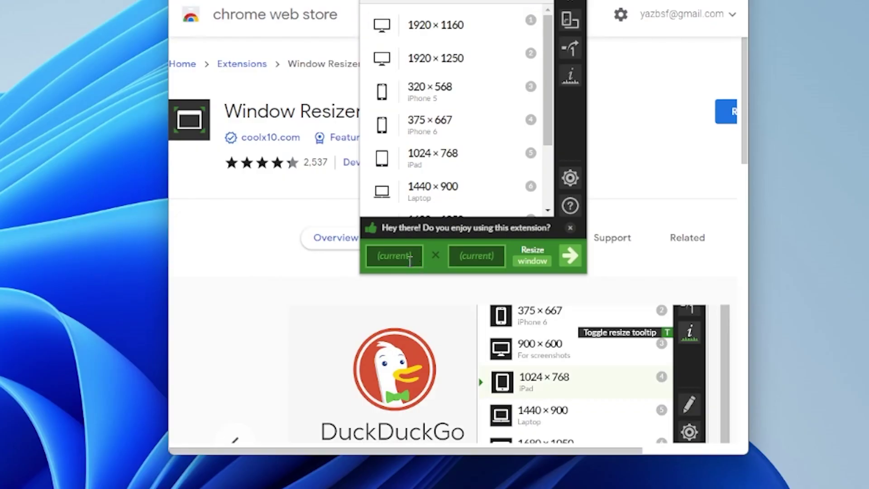
Resize the window to a custom 1920 × 1080
click(410, 258)
text(1920)
key(Tab)
text(1)
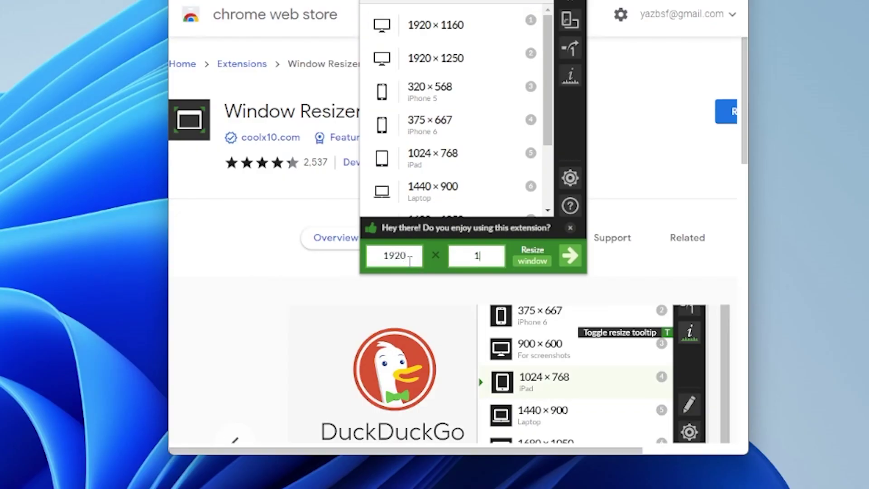
text(080)
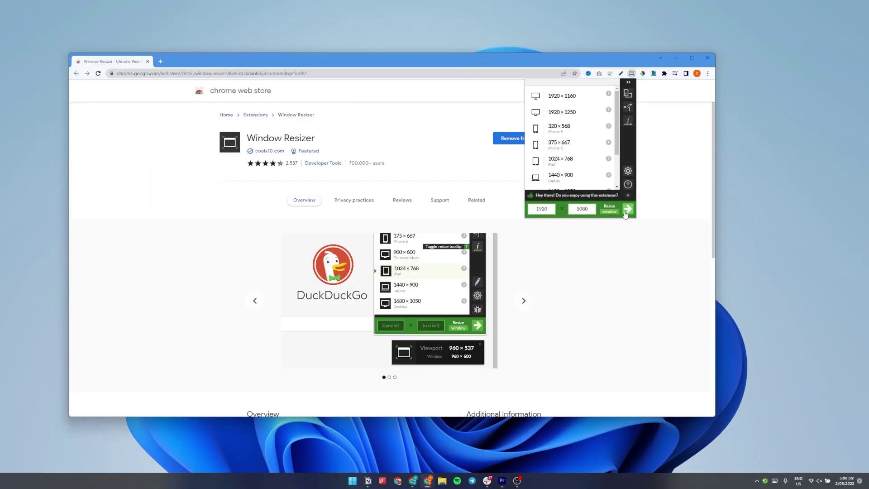
click(626, 214)
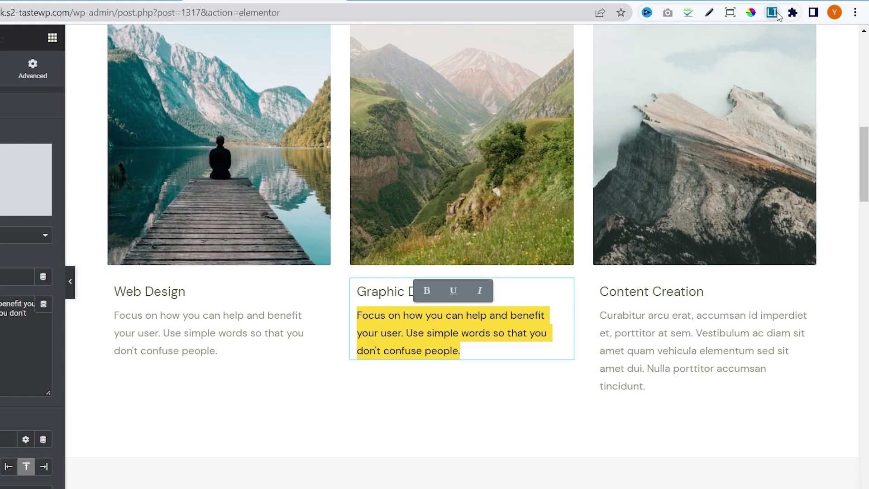
Set the Lorem Ipsum Generator to one paragraph of two sentences
click(771, 13)
click(590, 50)
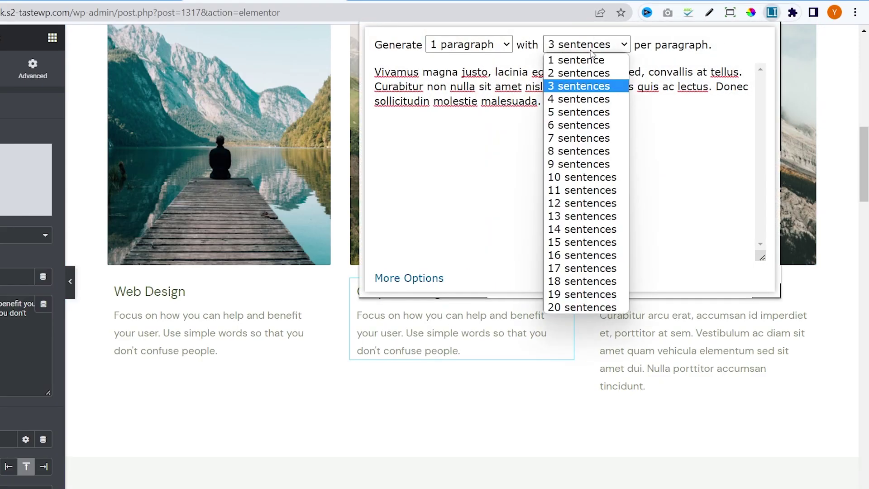
click(588, 73)
click(468, 50)
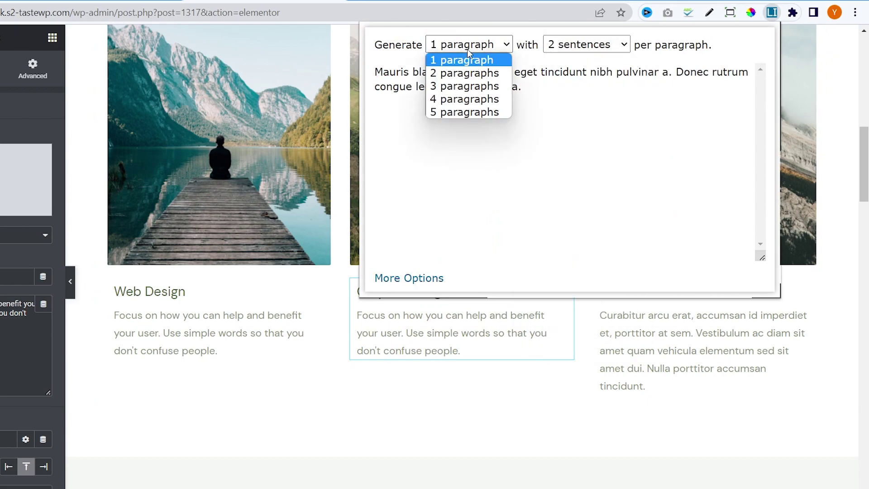
click(468, 73)
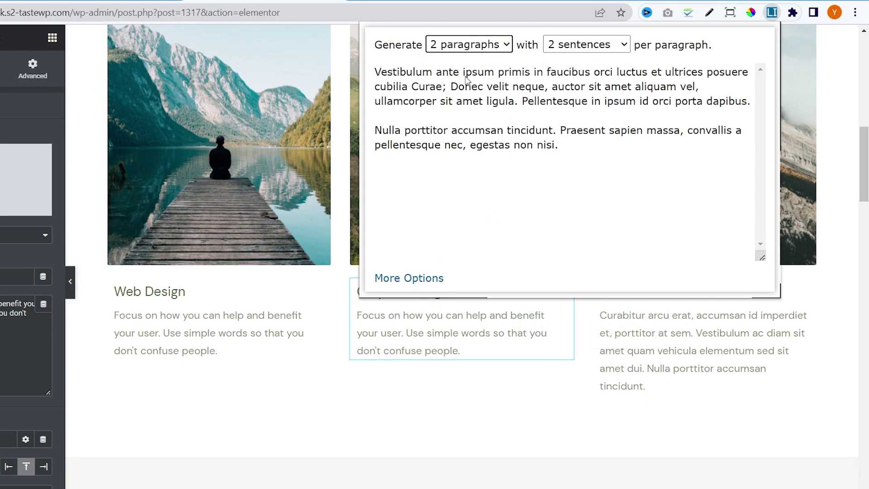
click(480, 50)
click(541, 92)
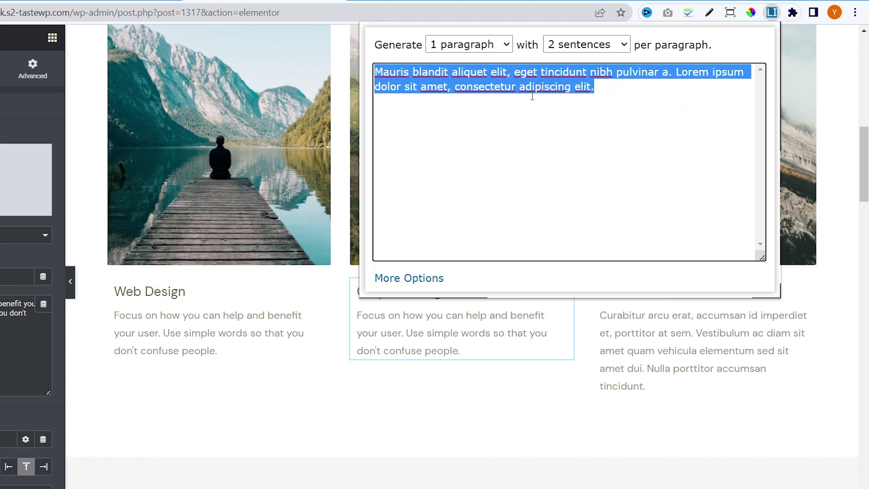
Paste the generated text over the Graphic Design card's description
triple_click(414, 350)
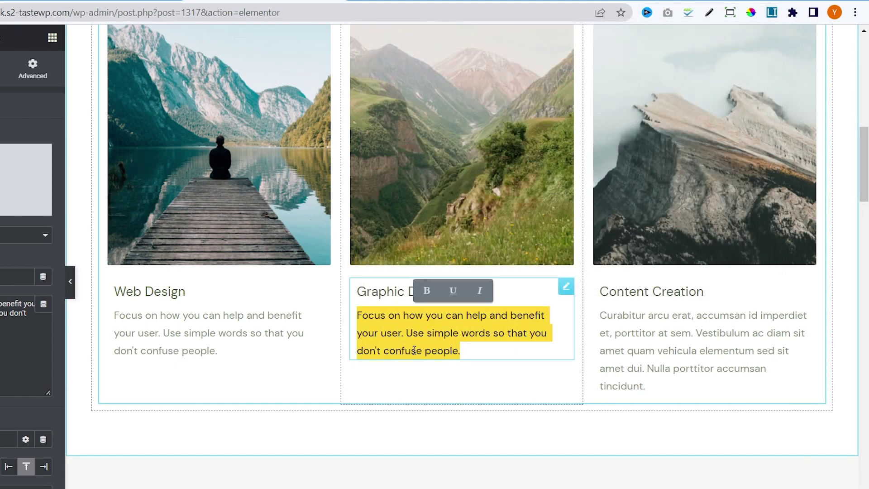
text(Mauris blandit aliquet elit, eget tincidunt nibh pulvinar a. Lorem ipsum dolor sit amet, consectetur adipiscing elit.)
click(453, 388)
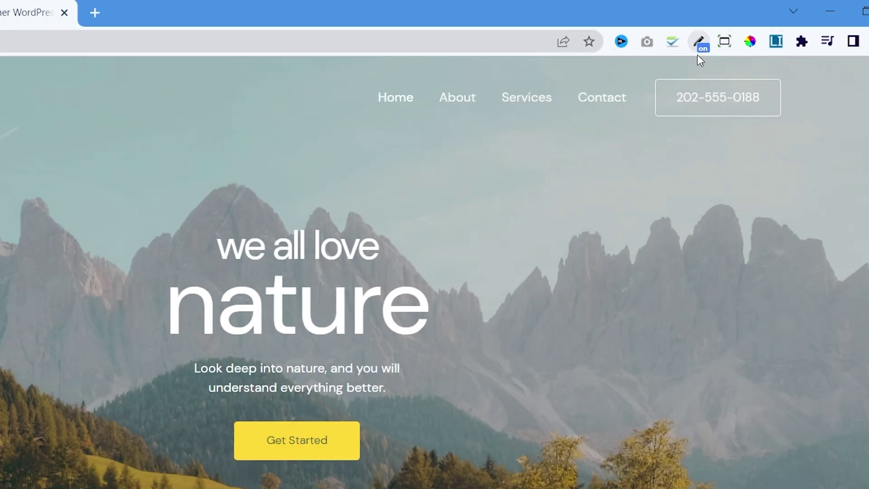
Make the Test Site editable with Edit Anything and overwrite 'nature' in the headline, typing 'The E'
click(711, 30)
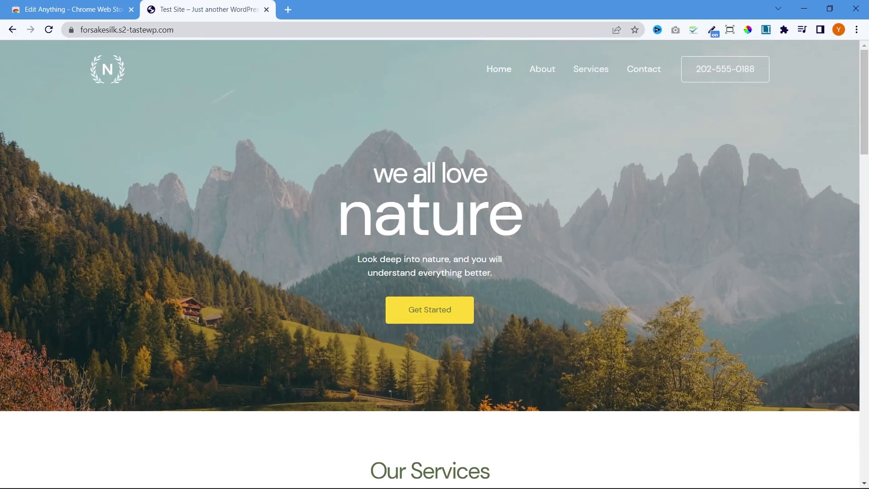
drag(510, 211, 337, 213)
text(The E)
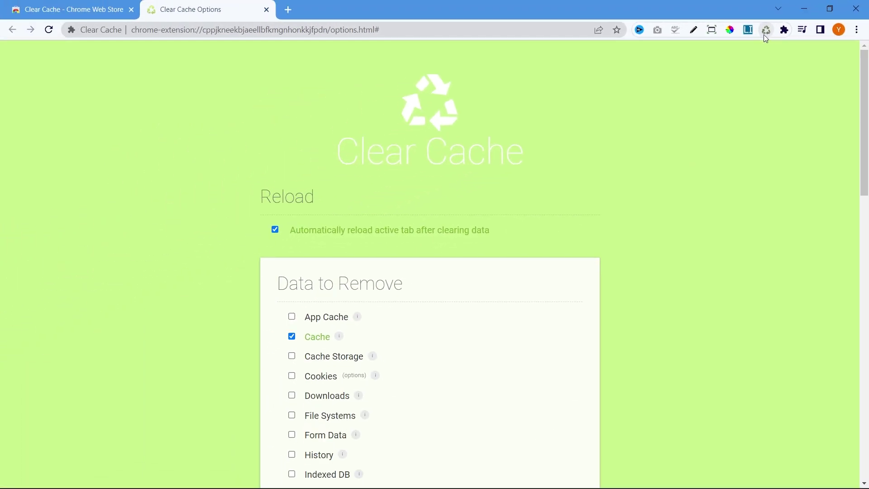
Scroll through the Clear Cache options' Data to Remove checklist
scroll(520, 277, down, 3)
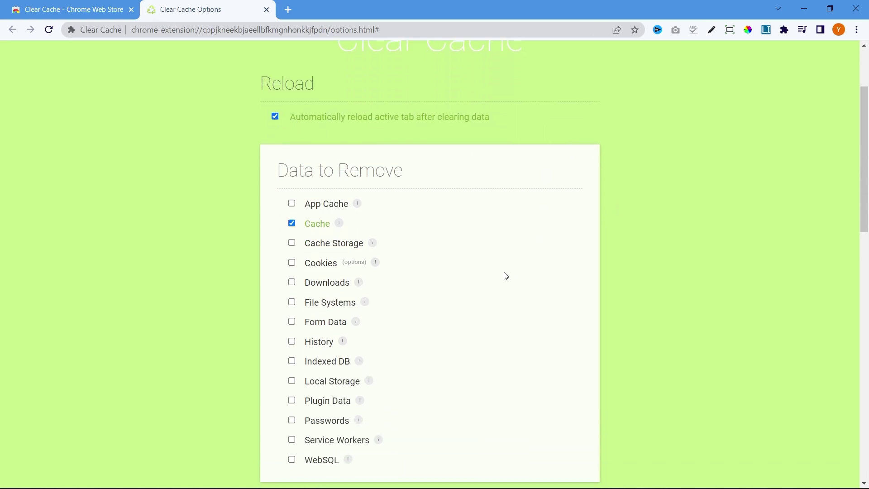
scroll(307, 226, down, 1)
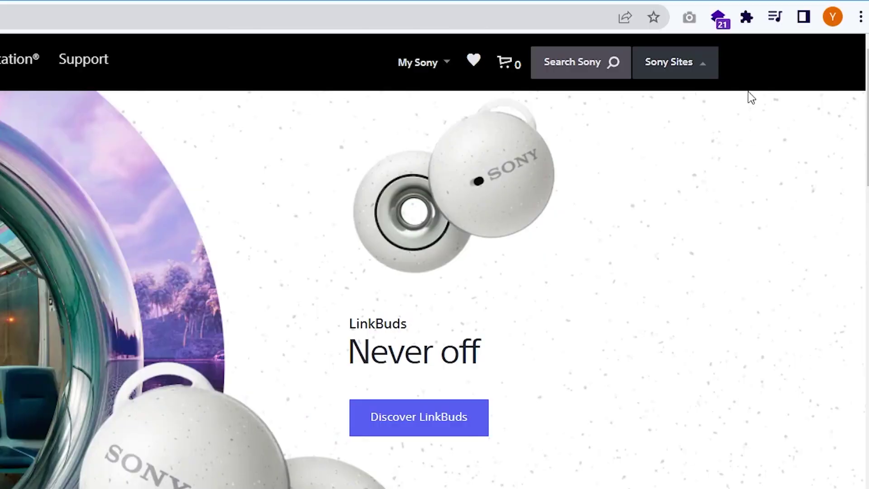
Show Wappalyzer's detected technologies for the Sony and Amazon websites
click(721, 19)
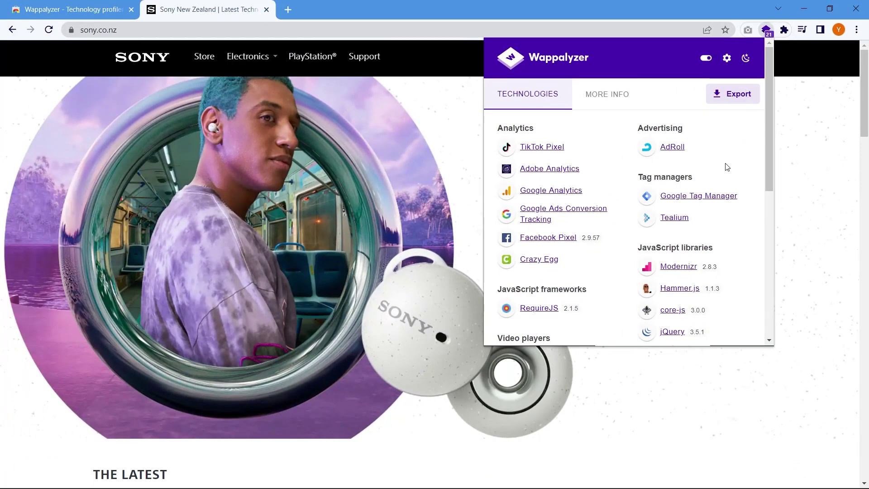
scroll(711, 257, down, 1)
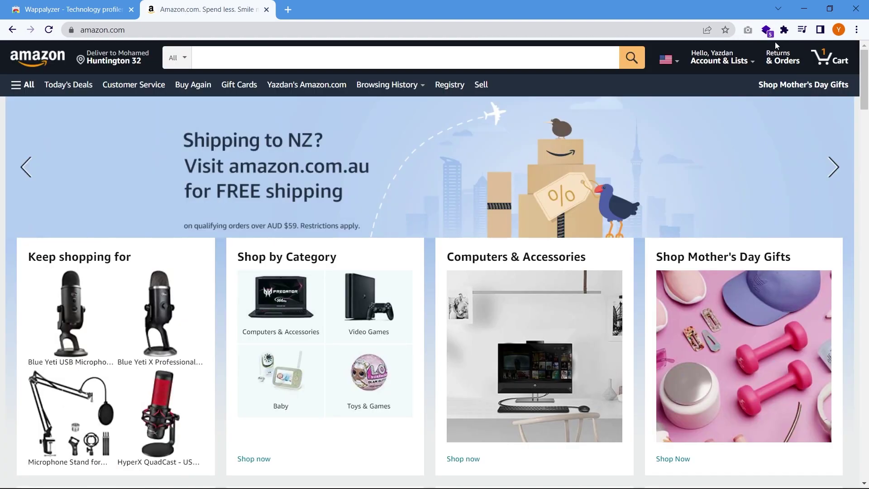
click(766, 30)
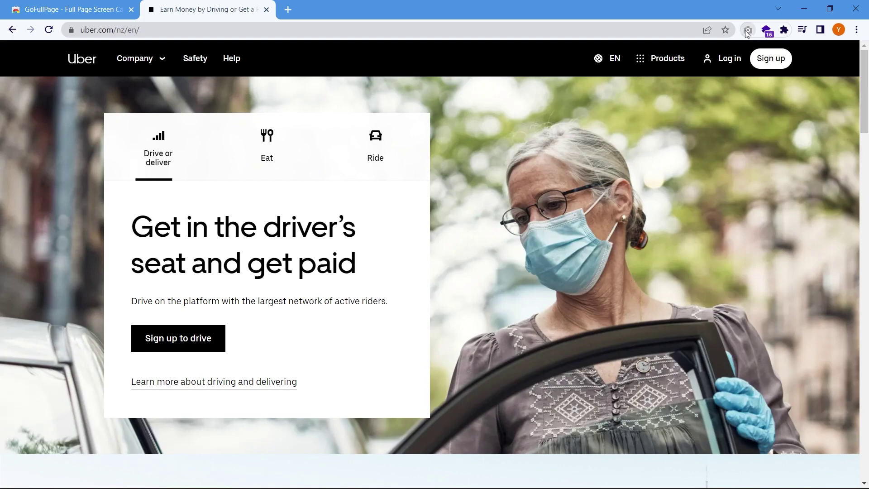
Capture full-page GoFullPage screenshots of the Uber and Zomato pages
click(747, 30)
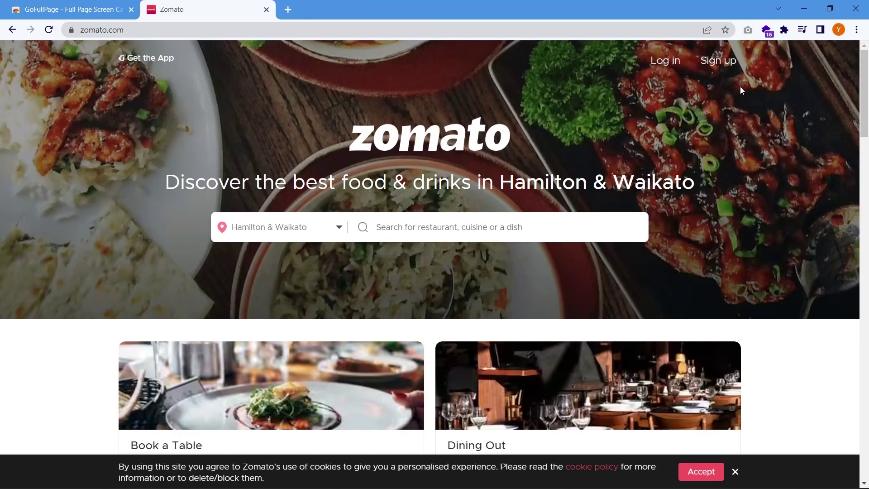
click(748, 30)
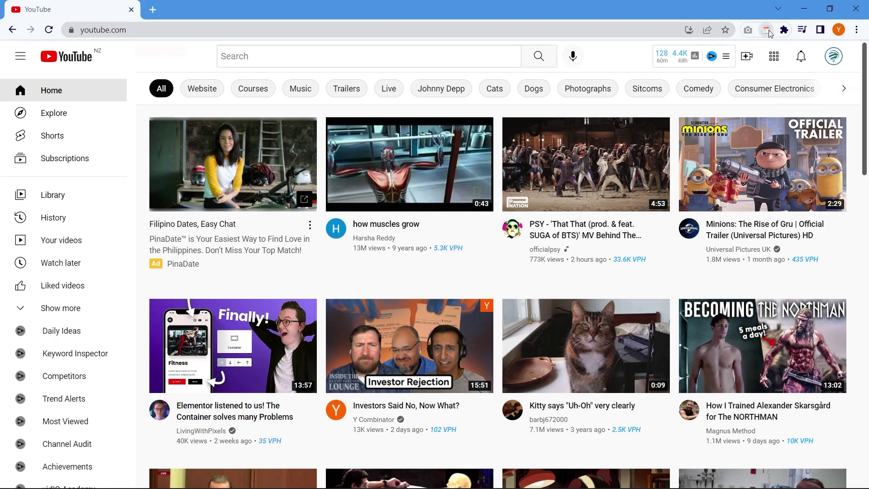
Run CSSViewer on YouTube, then on wpastra.com to view element styles like Download Now
click(766, 30)
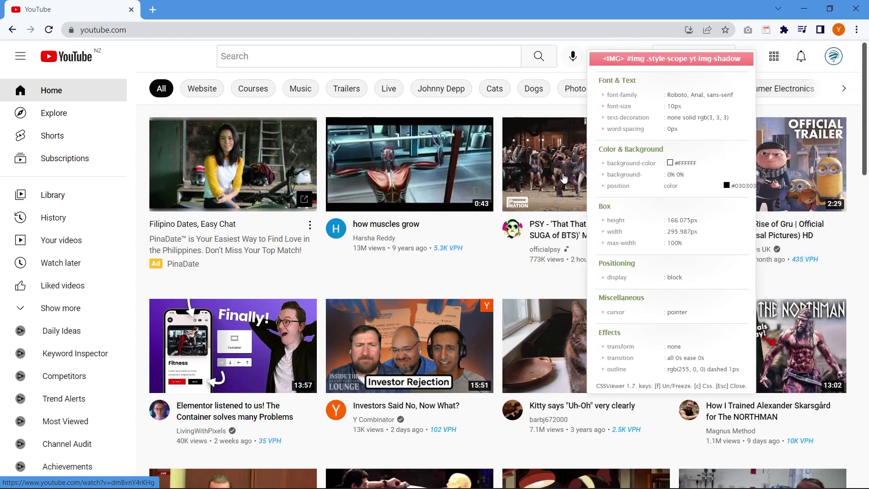
mouse_move(384, 249)
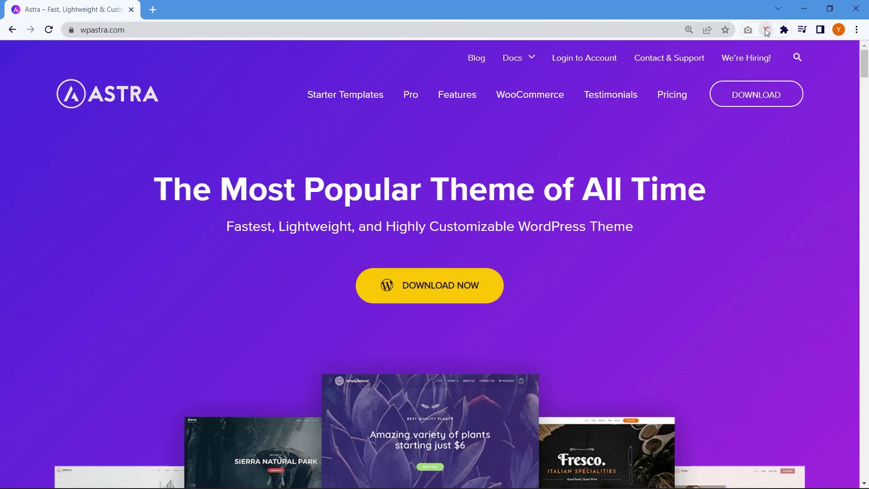
click(766, 30)
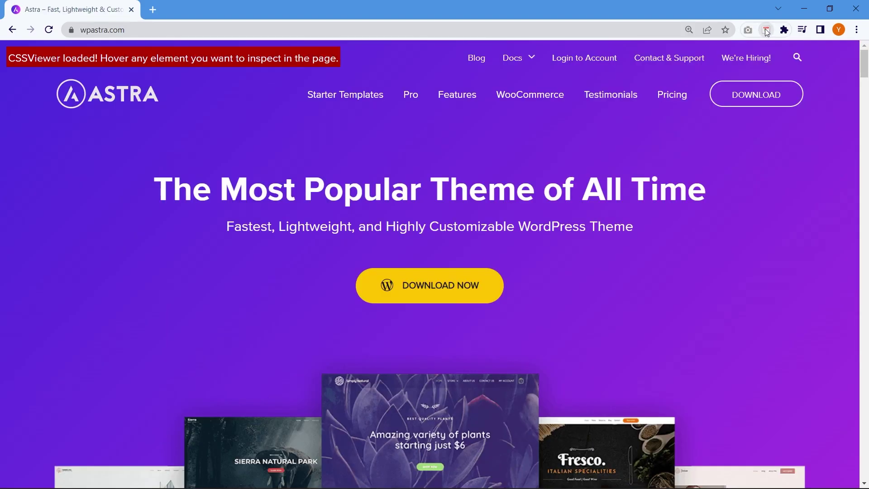